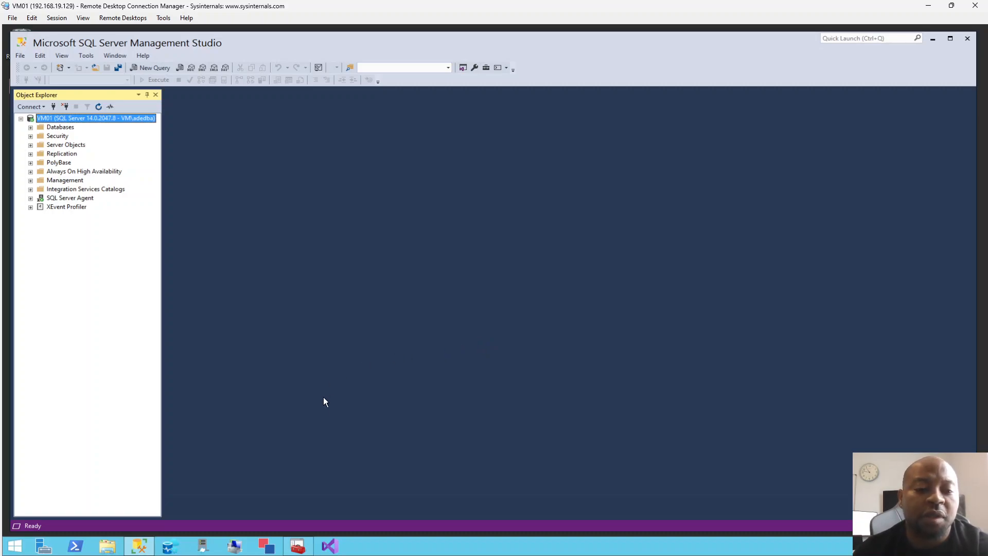
Switch to Sql Server Configuration Manager, move and widen its window, and display the network protocols for MSSQLSERVER.
left_click(297, 546)
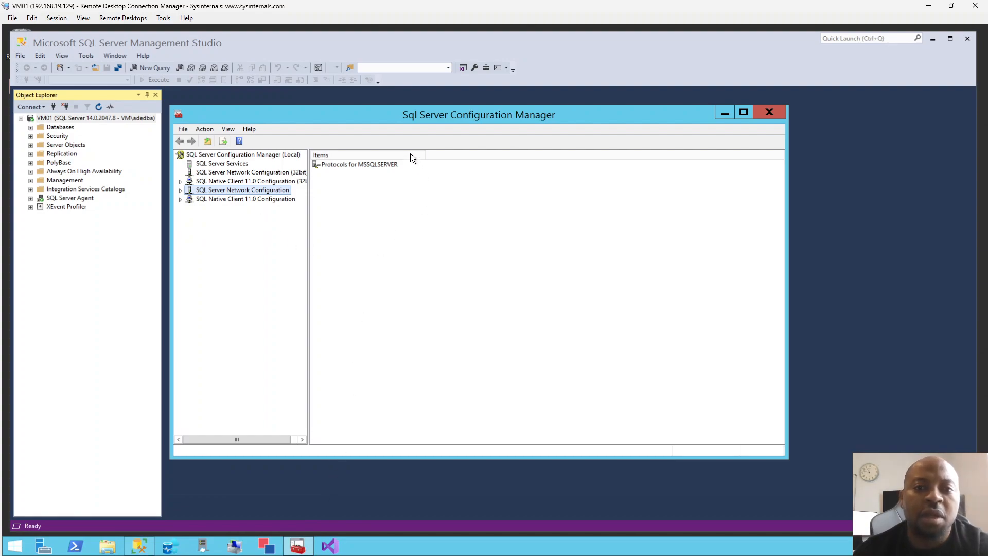
left_click_drag(387, 123, 271, 52)
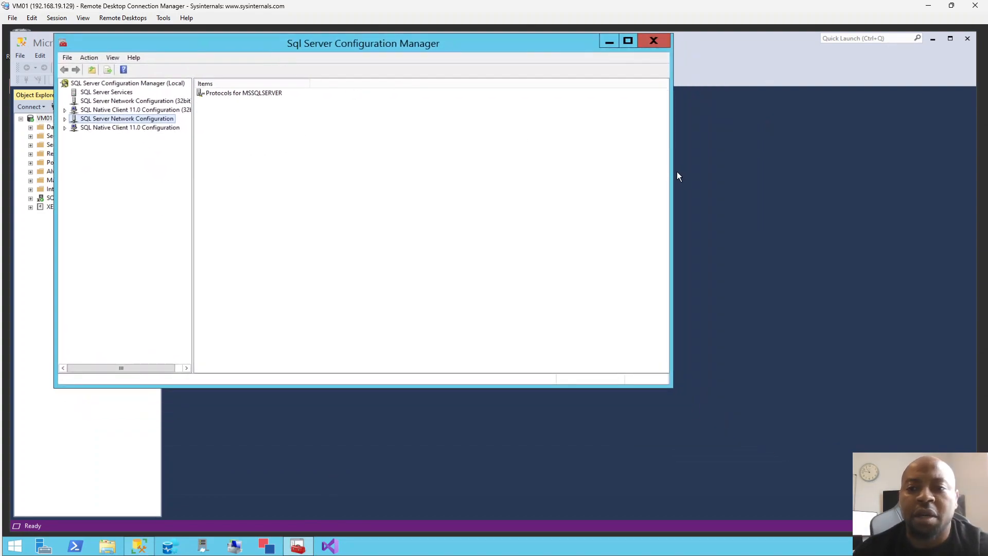
left_click_drag(674, 171, 859, 203)
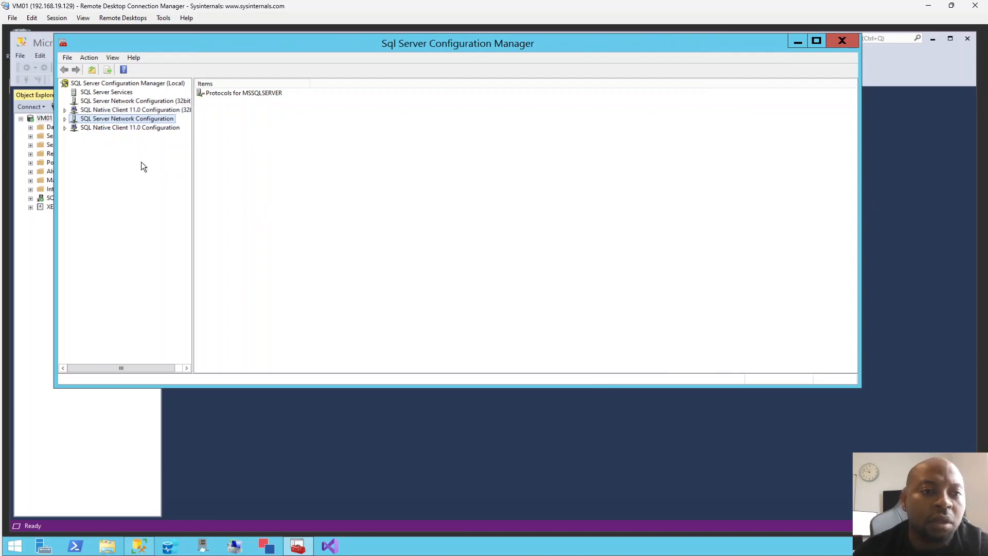
double_click(124, 122)
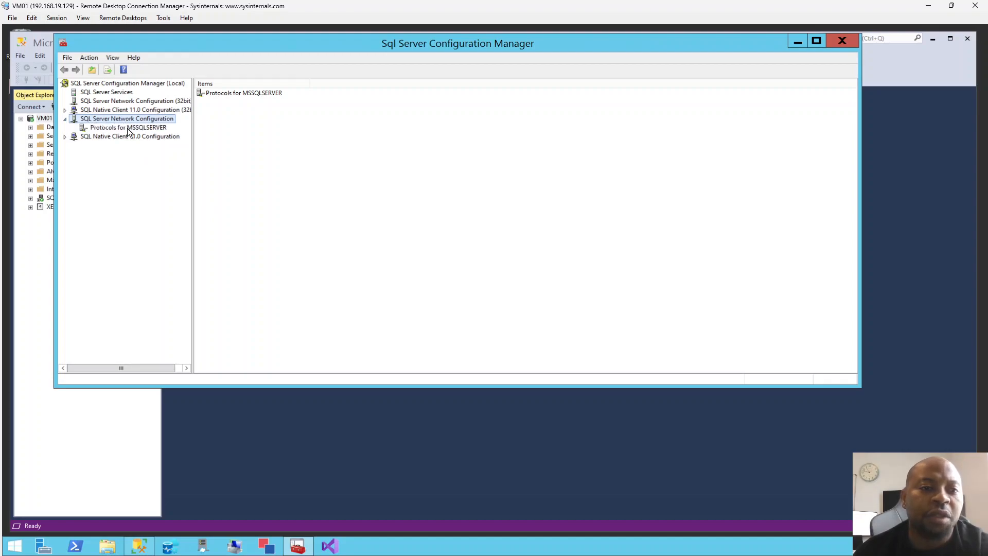
left_click(142, 129)
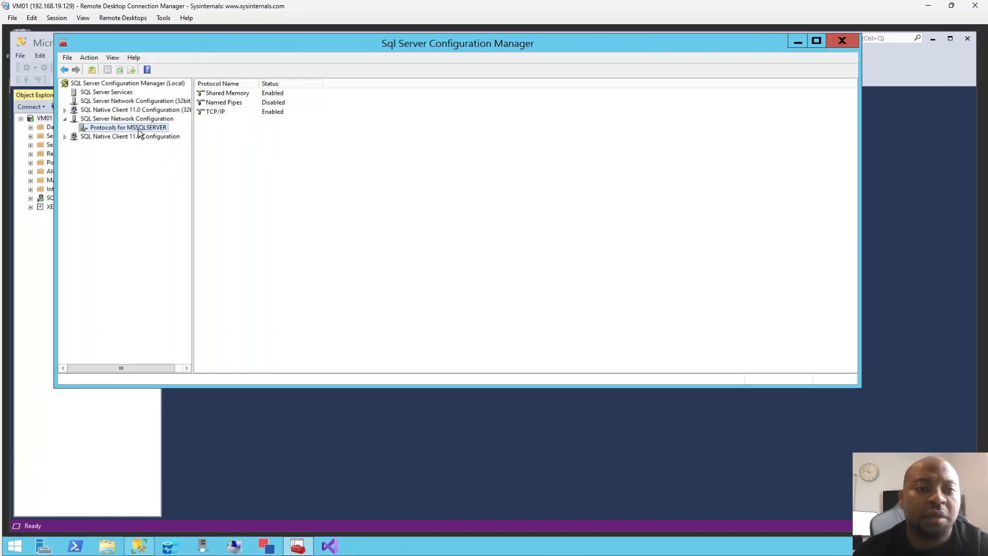
Set the TCP Port under IPAll in the TCP/IP properties to 10433, apply the change and close the properties.
double_click(222, 112)
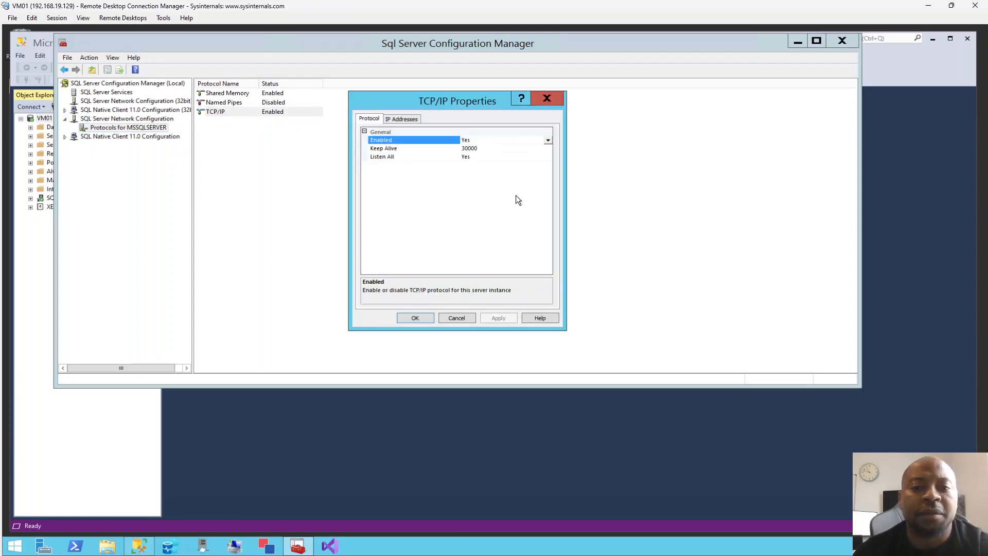
left_click(411, 119)
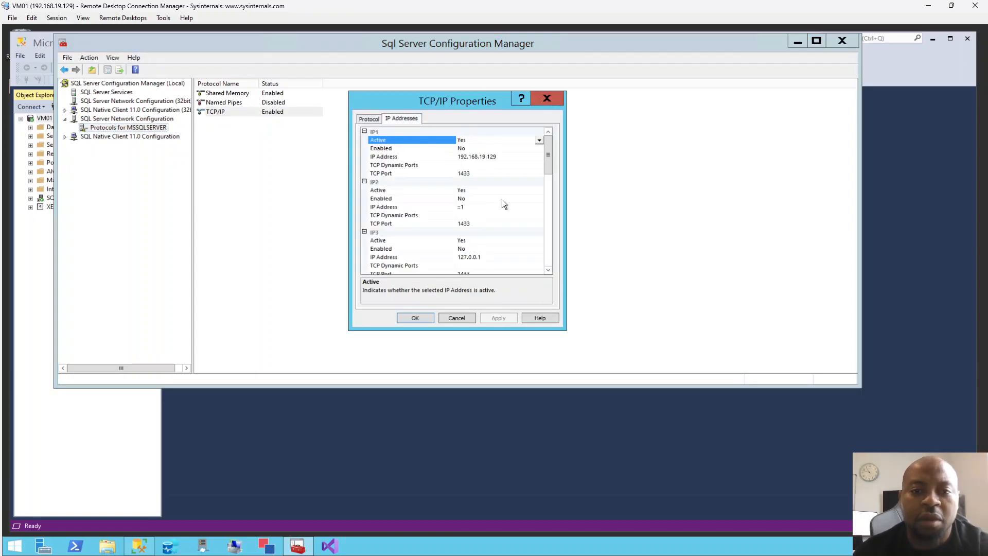
left_click_drag(548, 178, 551, 261)
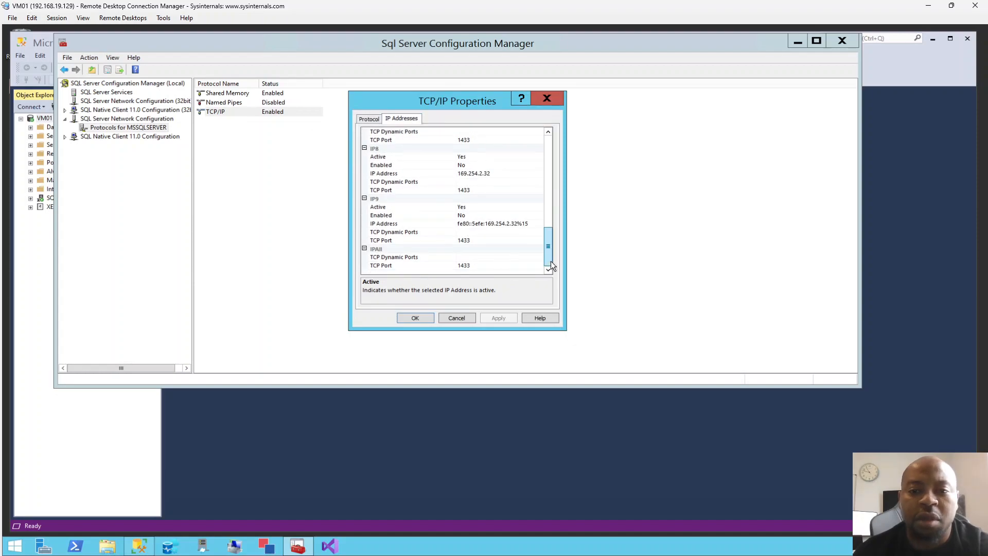
left_click(463, 265)
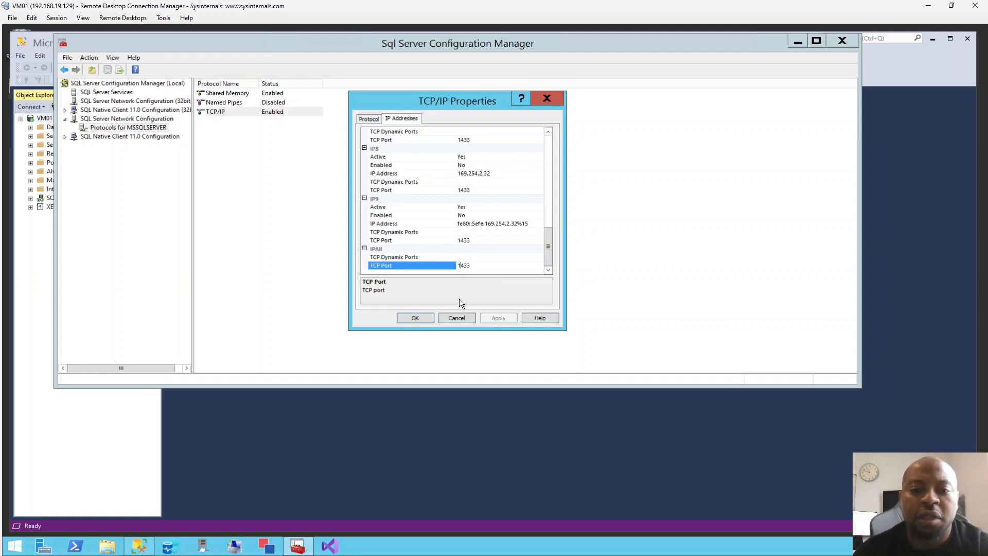
type("0")
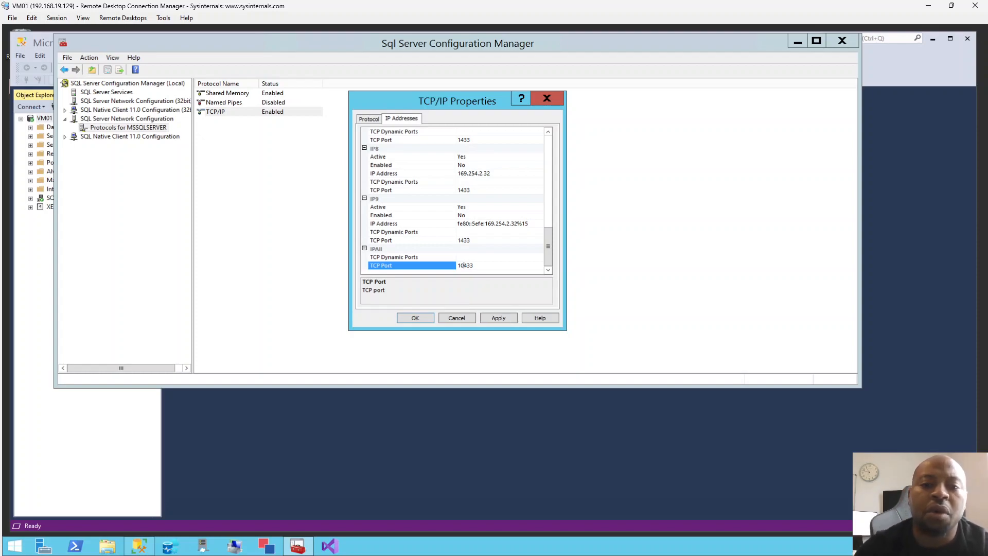
left_click(498, 318)
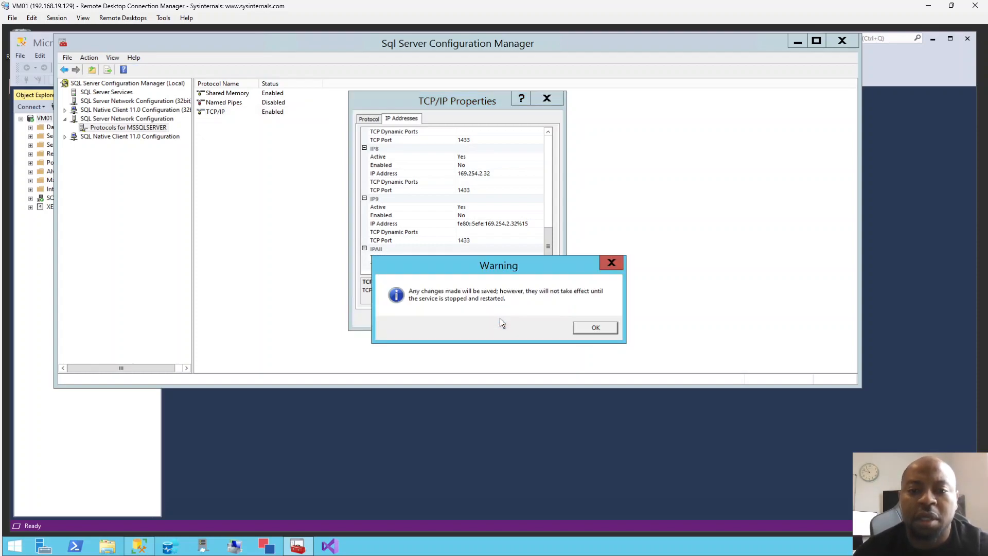
left_click(584, 329)
left_click(416, 317)
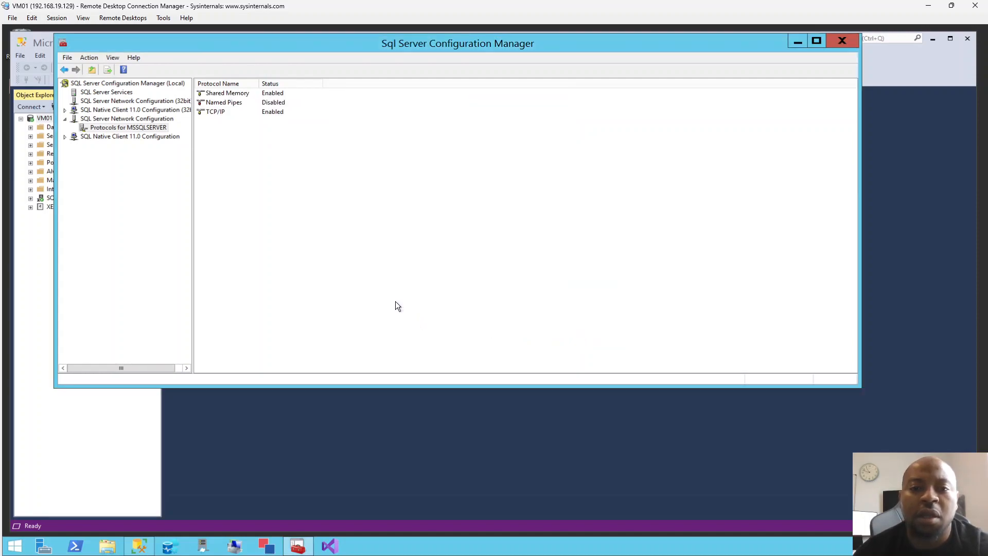
Restart the SQL Server (MSSQLSERVER) service from SQL Server Services.
left_click(126, 93)
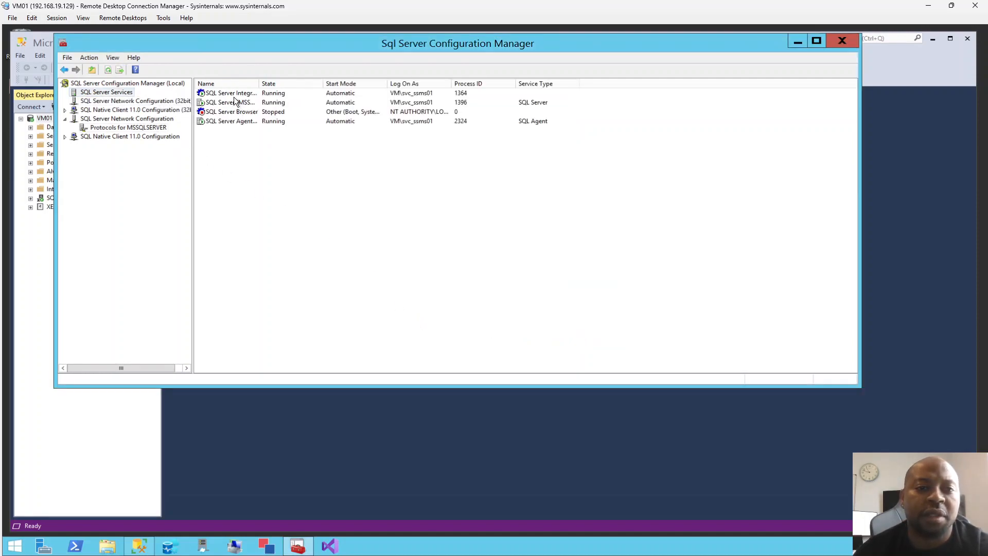
left_click_drag(260, 87, 336, 90)
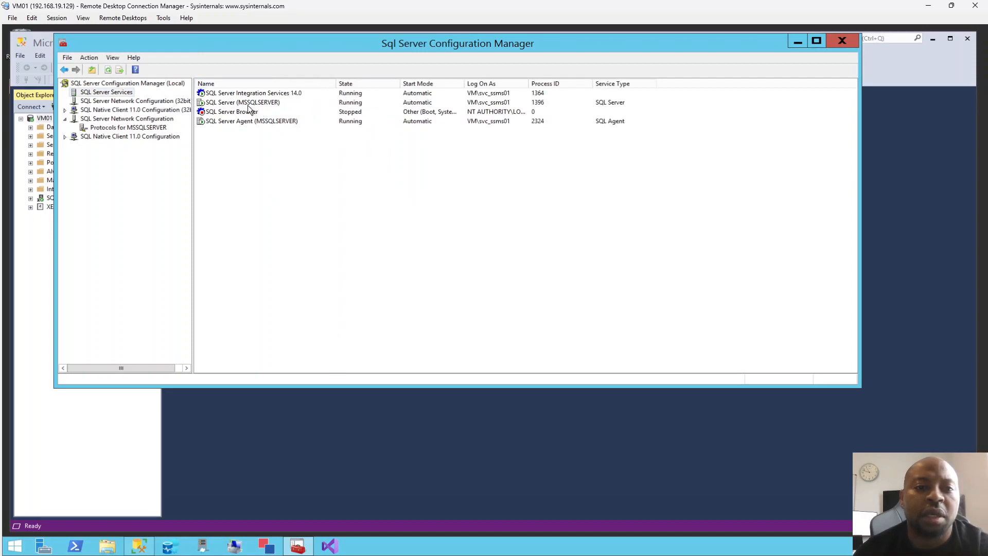
left_click(277, 102)
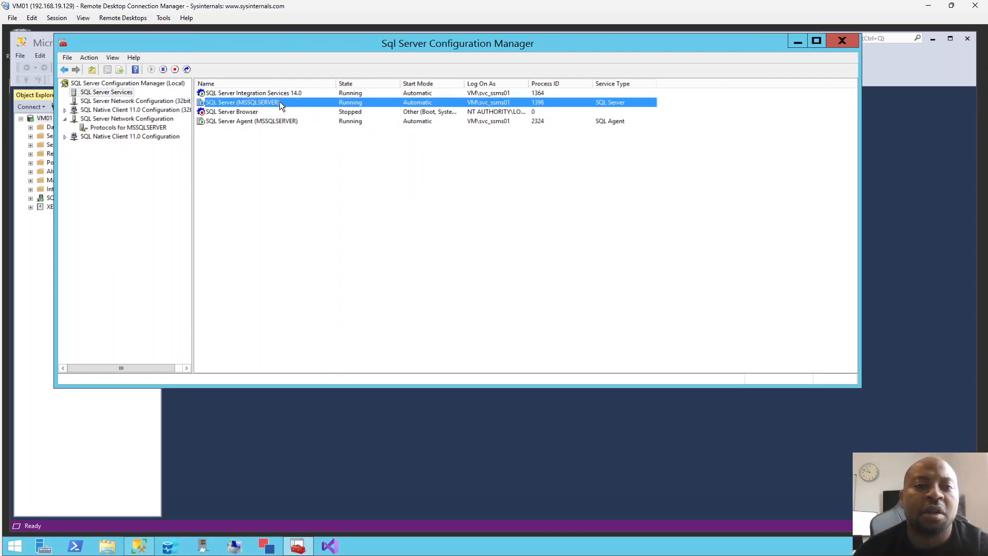
right_click(283, 102)
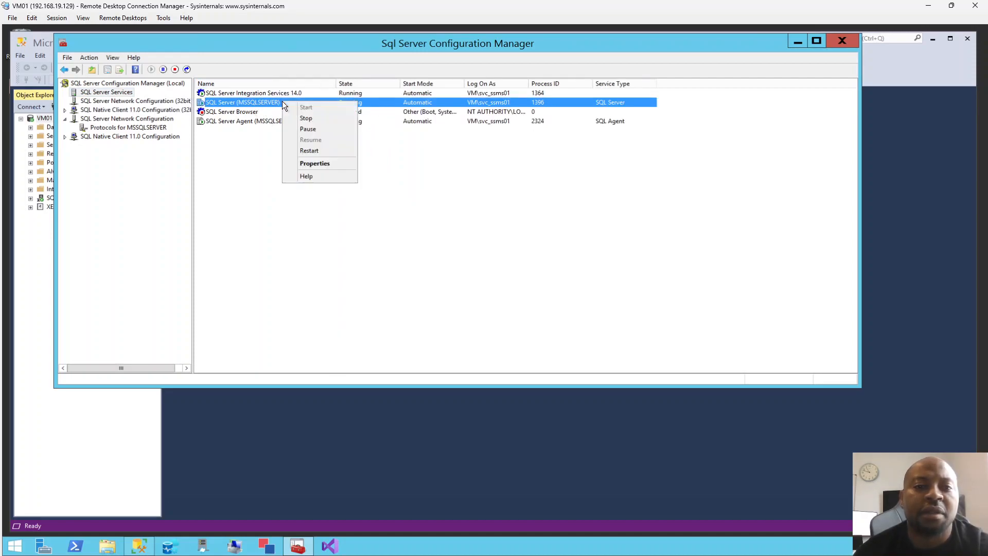
left_click(308, 151)
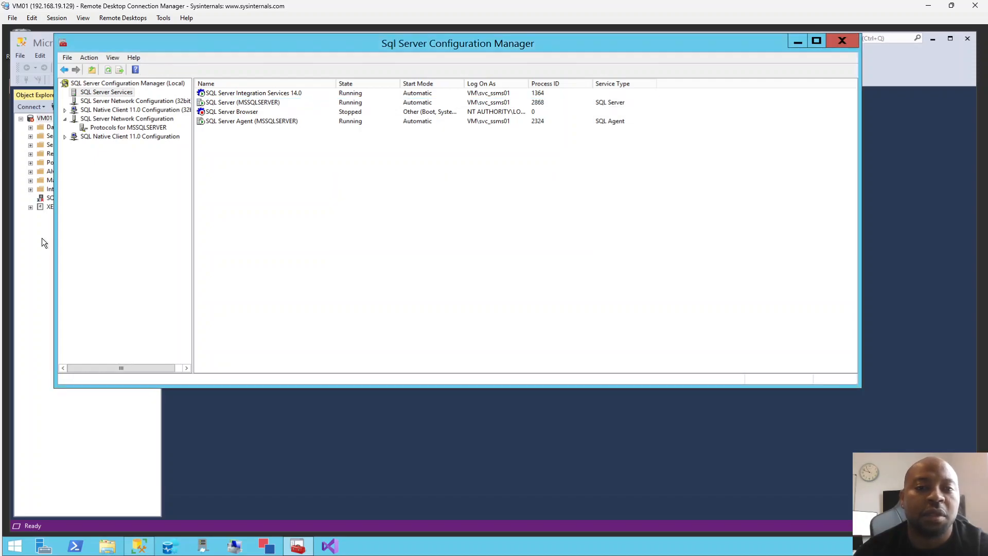
Switch to SQL Server Management Studio and connect to the database engine VM01,10433 with Windows Authentication.
left_click(41, 238)
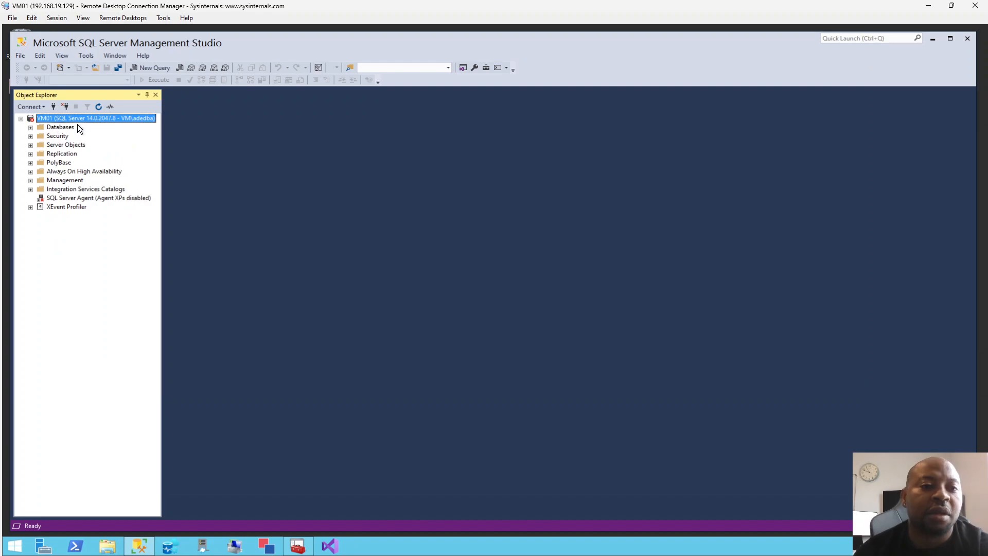
left_click(54, 106)
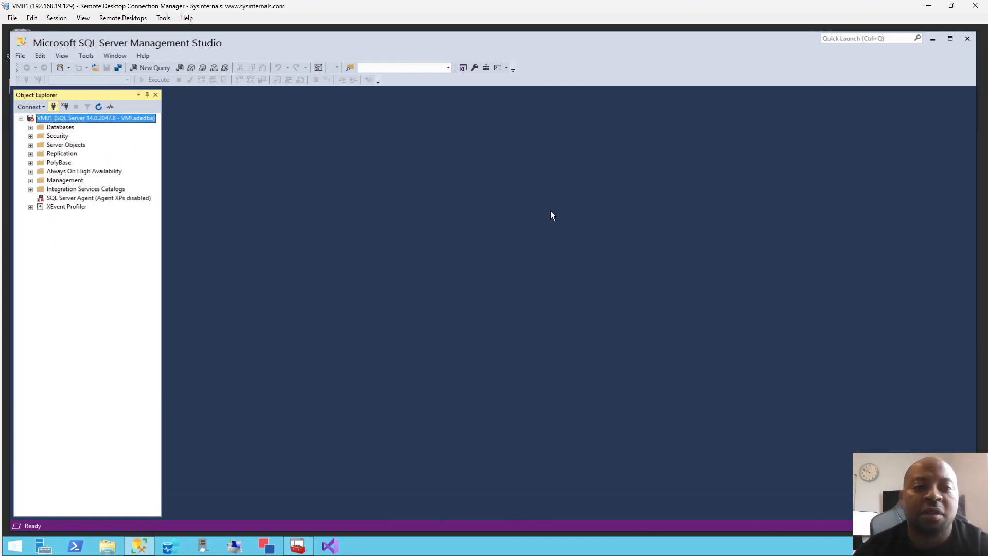
left_click(493, 227)
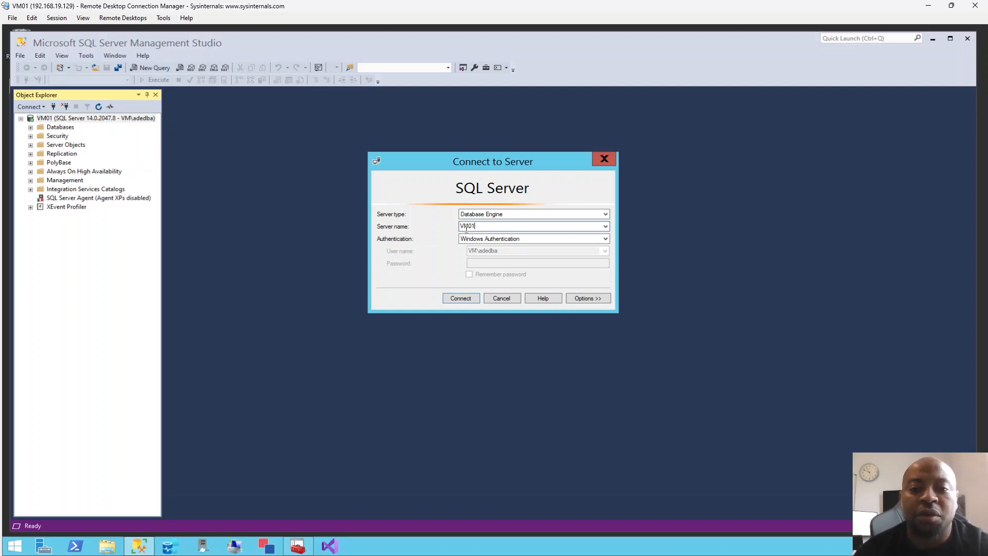
type(",10433")
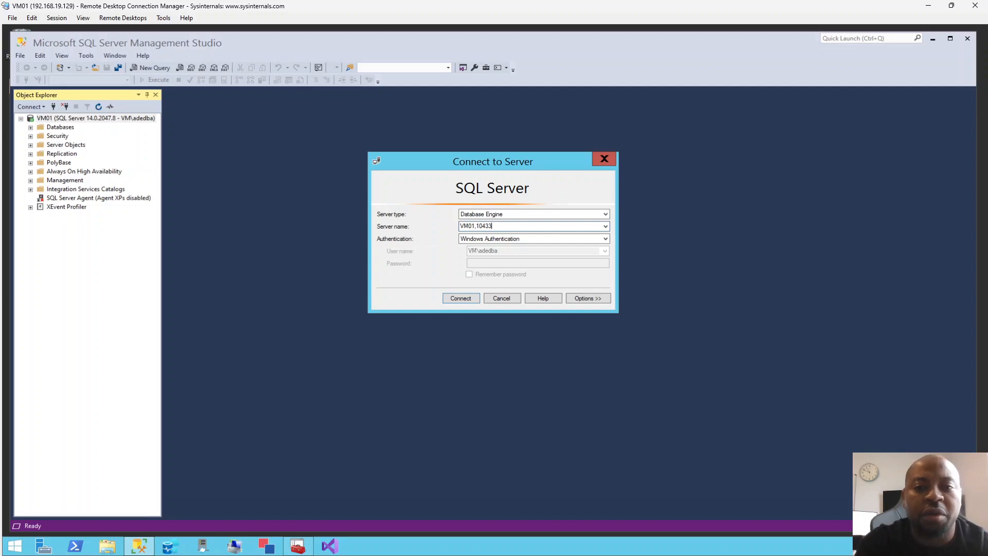
left_click(452, 299)
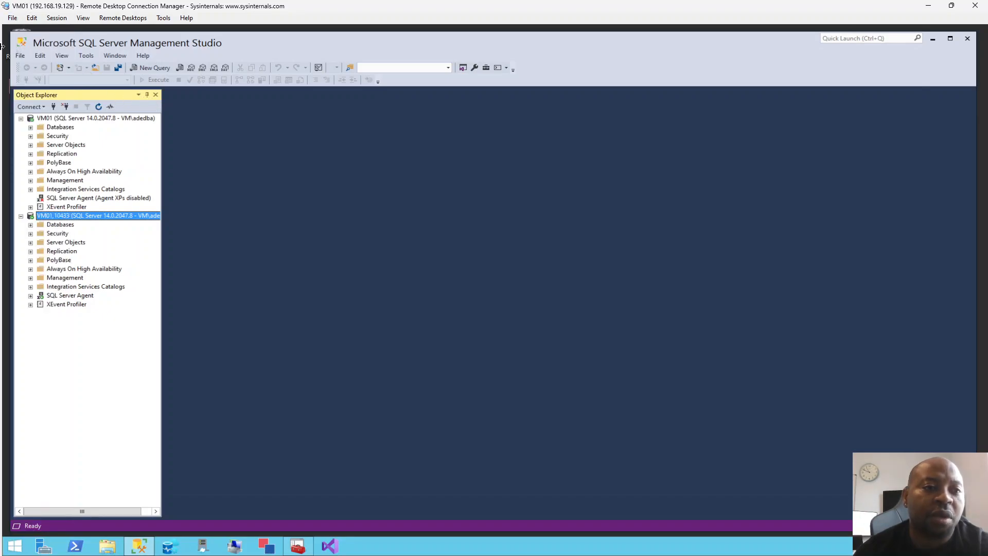
Switch to the VM03 remote session, try to connect Management Studio there to VM01 without a port, and cancel the attempt.
mouse_move(7, 31)
left_click(40, 46)
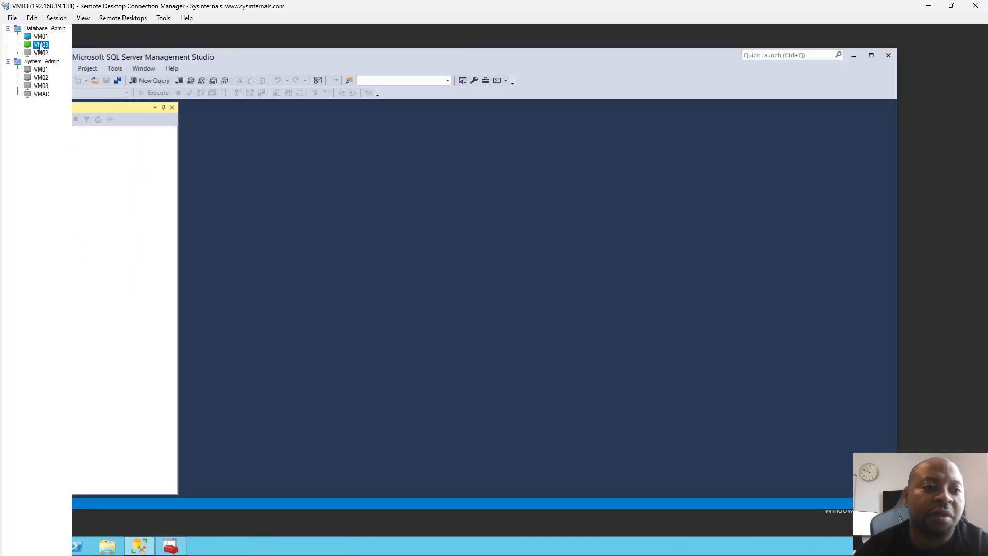
left_click(53, 119)
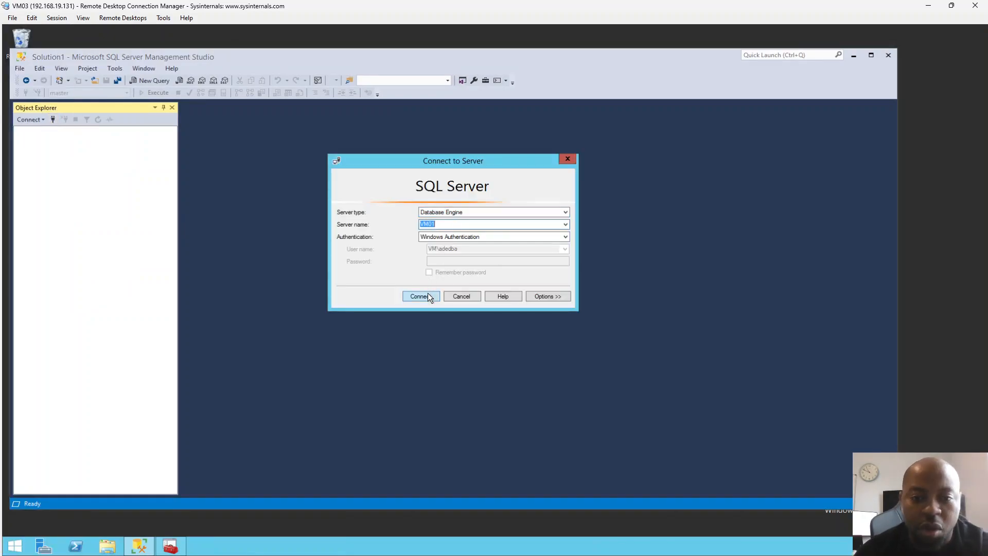
left_click(427, 294)
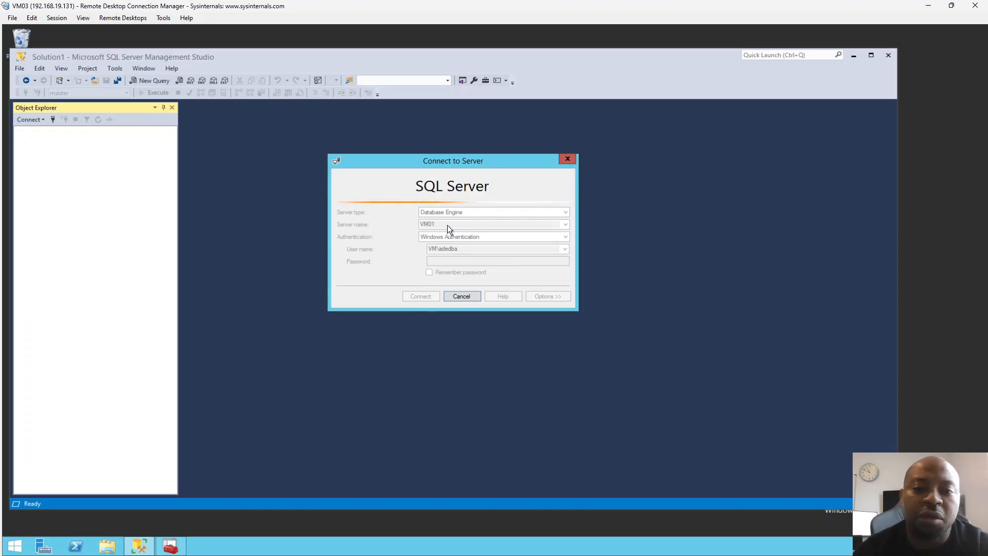
left_click(461, 299)
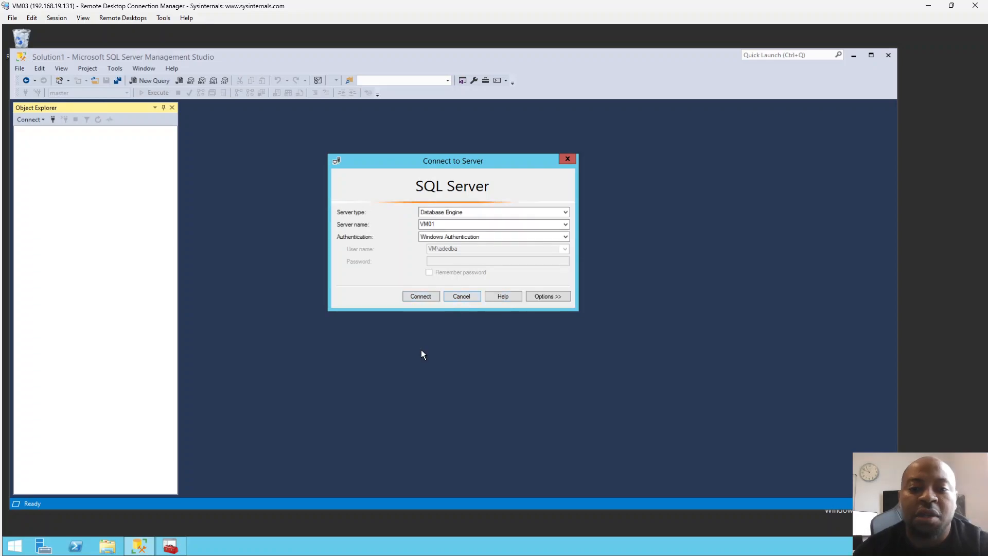
Try to connect from VM03 to the database engine with the server name VM01,10433.
left_click(439, 225)
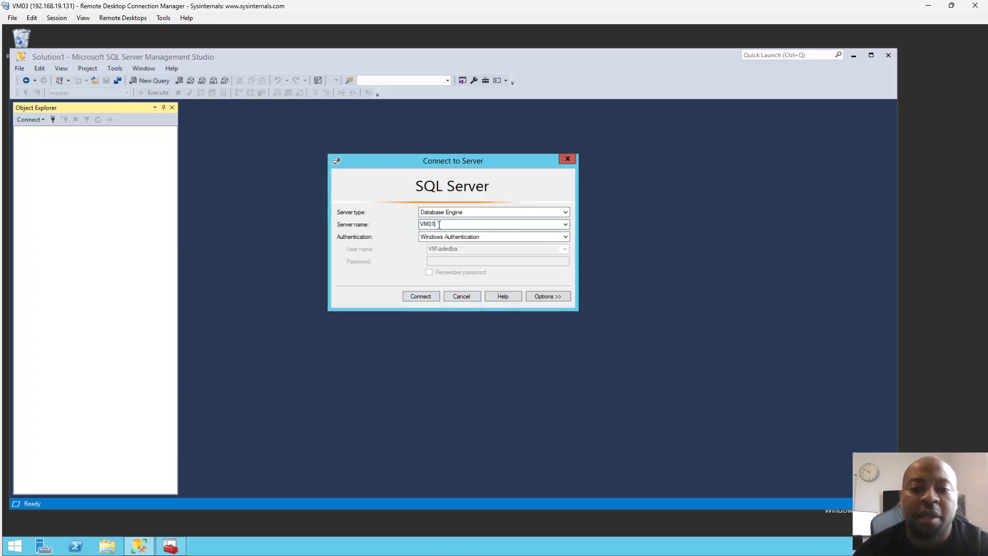
type(".104")
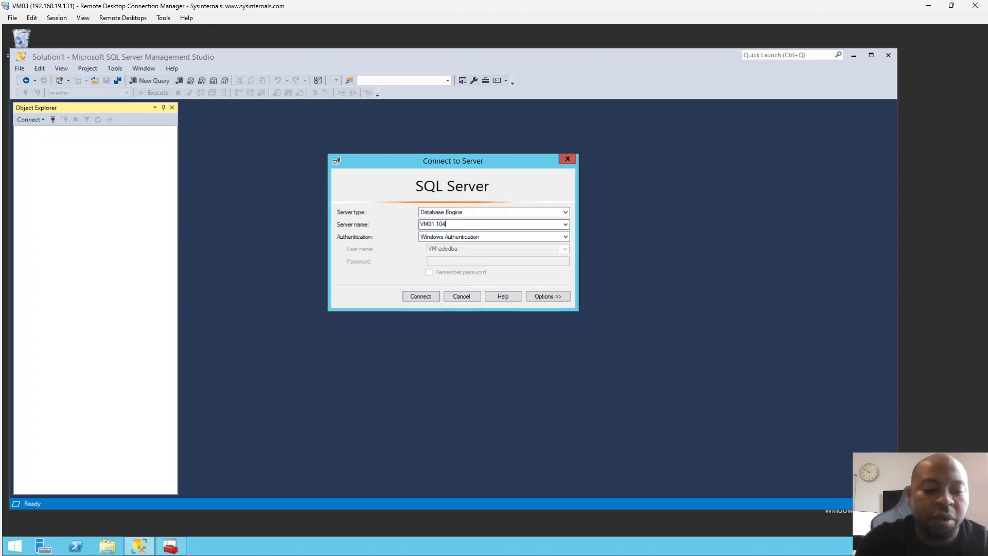
type("33")
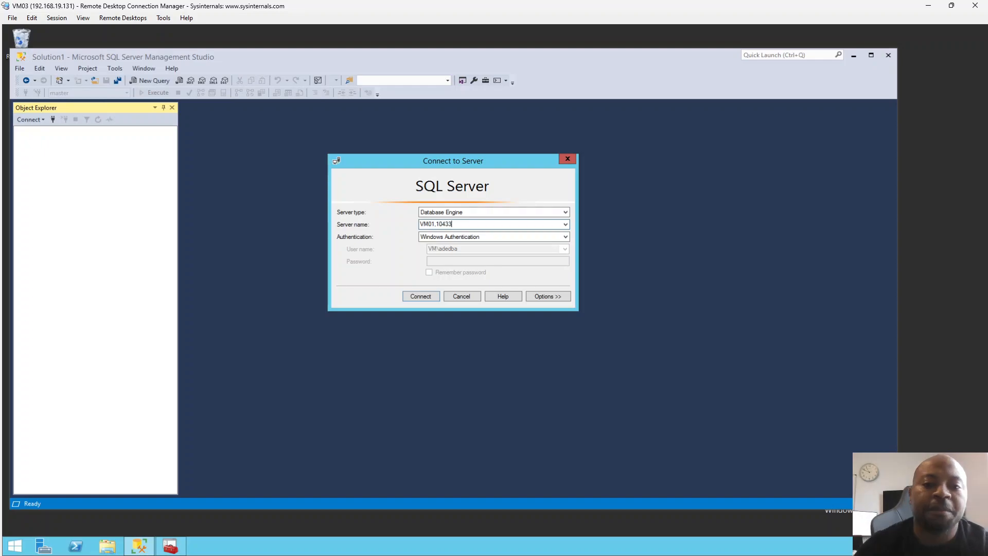
left_click(410, 295)
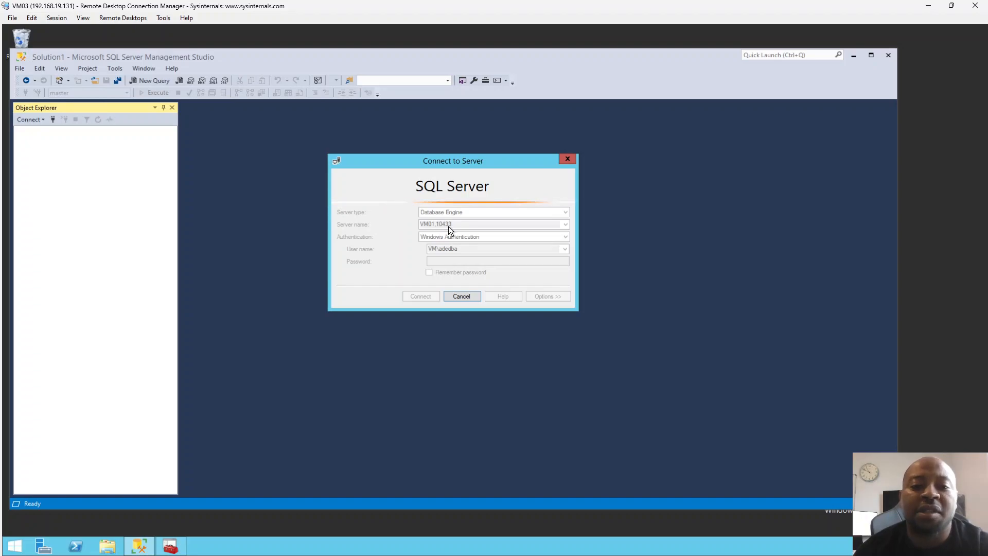
Return to the VM01 remote session, search for "firewall" and open Windows Firewall with Advanced Security.
mouse_move(3, 42)
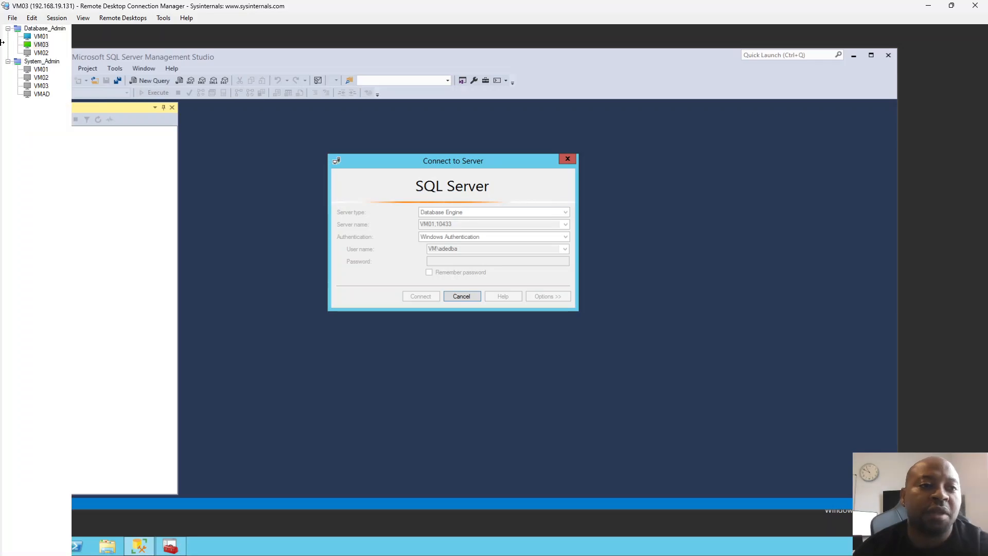
left_click(41, 36)
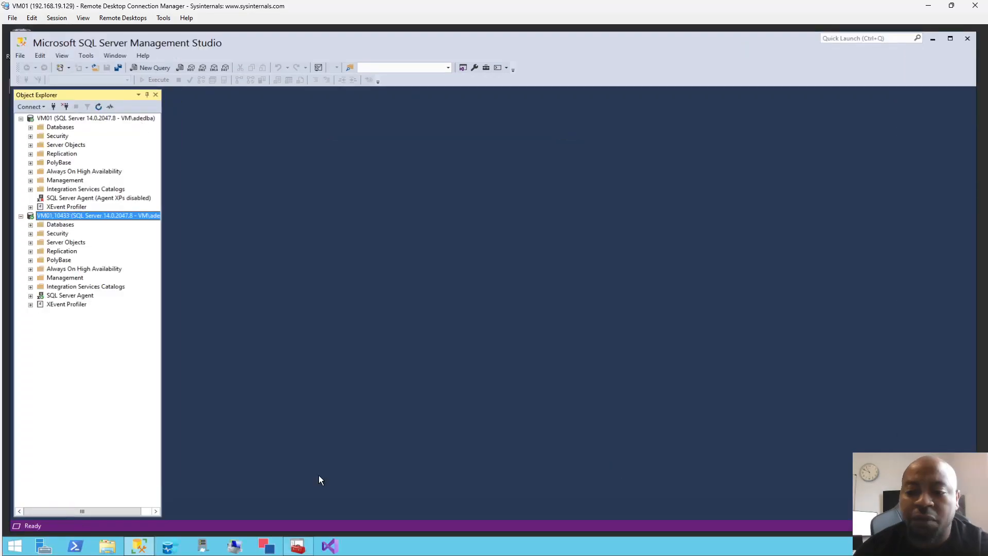
left_click(15, 546)
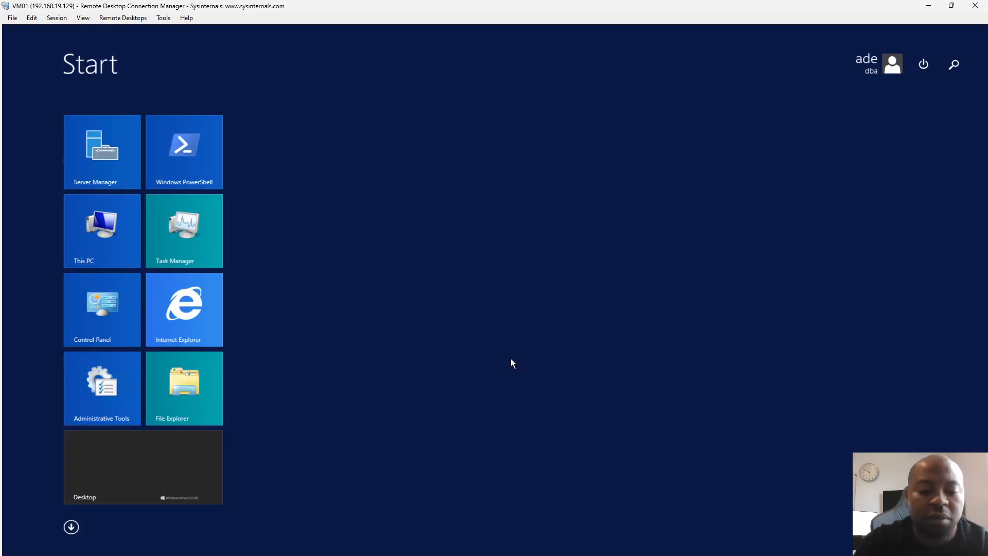
type("firew")
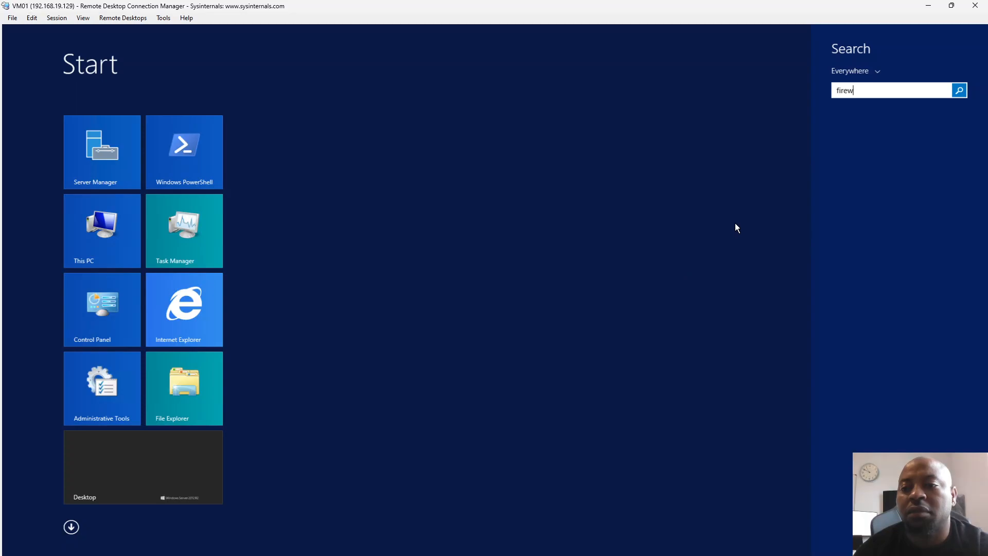
type("all")
key("Return")
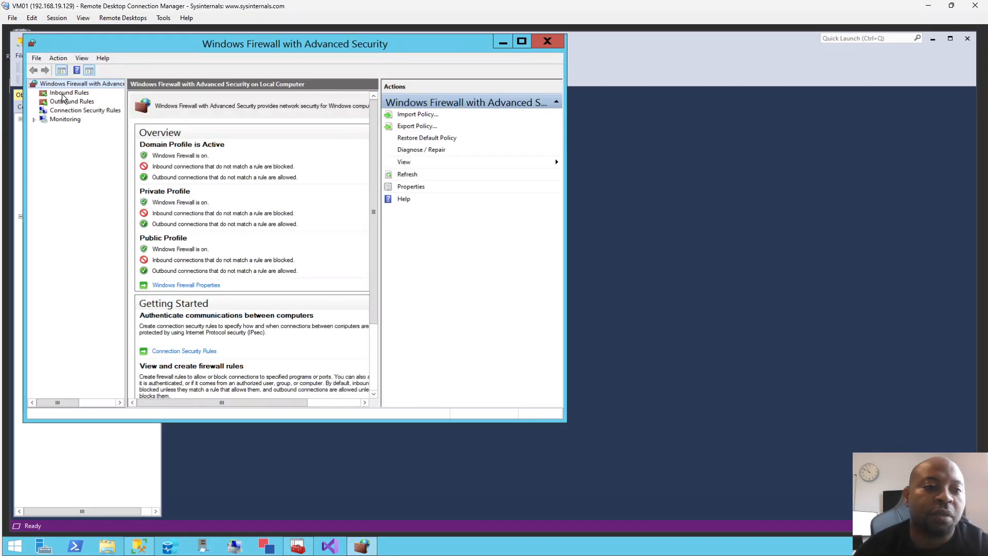
Add port 10433 to the specific local ports 1433, 2044 of the SQL Server inbound firewall rule and apply the change.
left_click(70, 94)
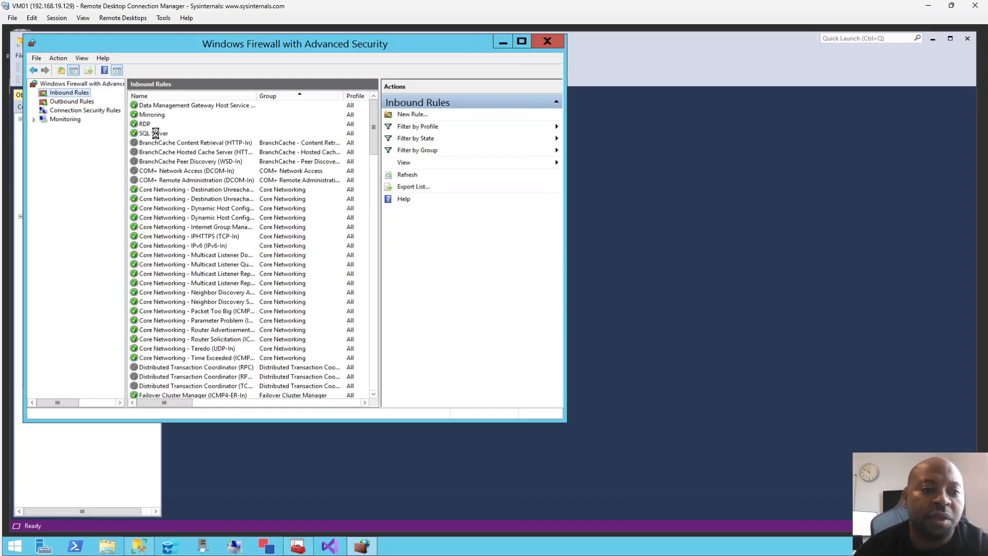
double_click(156, 133)
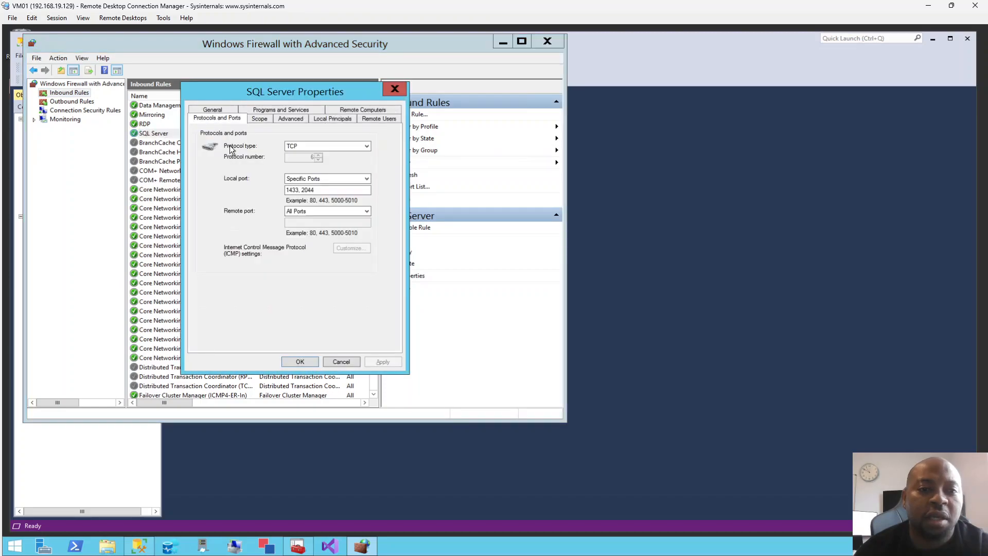
left_click(317, 191)
type(",")
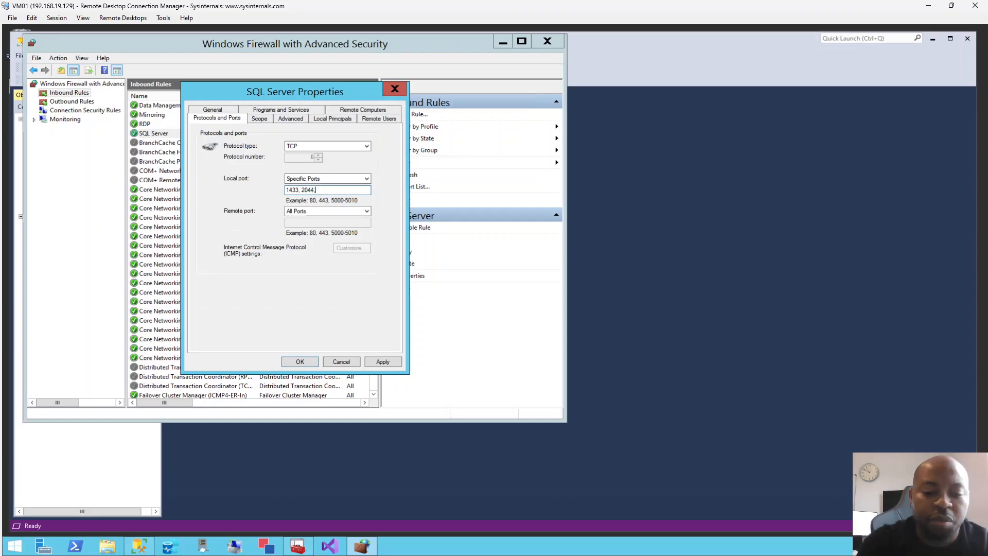
type("10433")
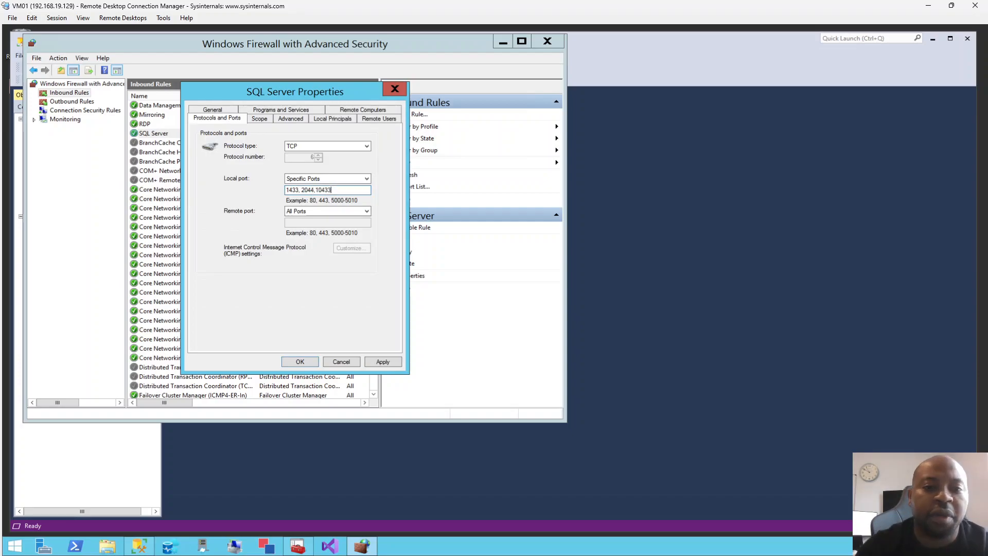
left_click(369, 361)
left_click(307, 362)
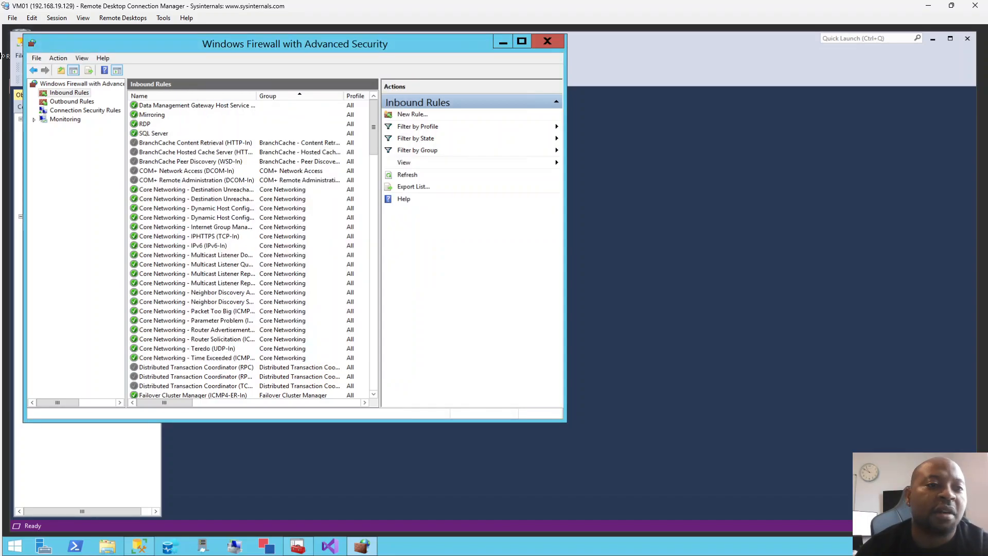
Switch to the VM03 remote session, dismiss the connection error and retry connecting to the database engine VM01,10433.
left_click(41, 44)
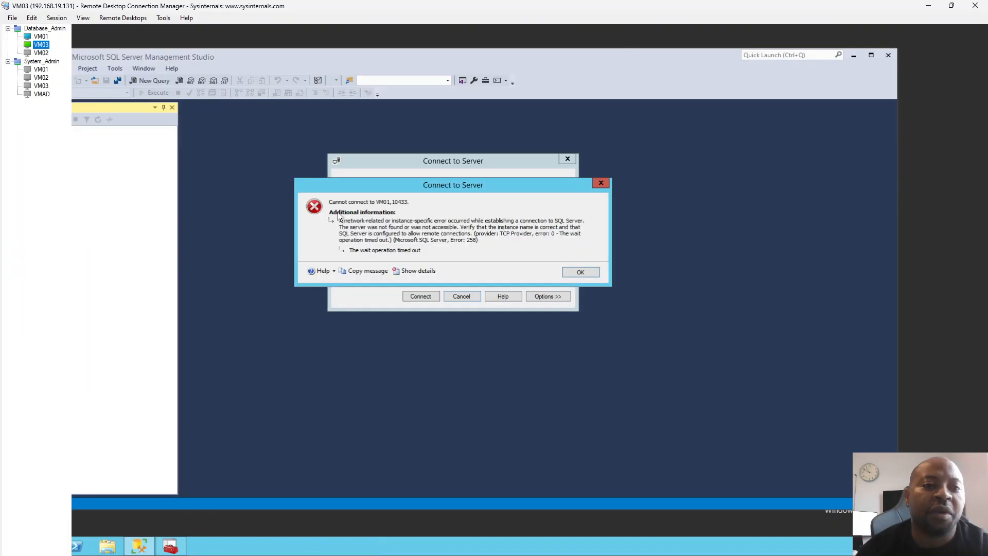
left_click(577, 272)
left_click(421, 296)
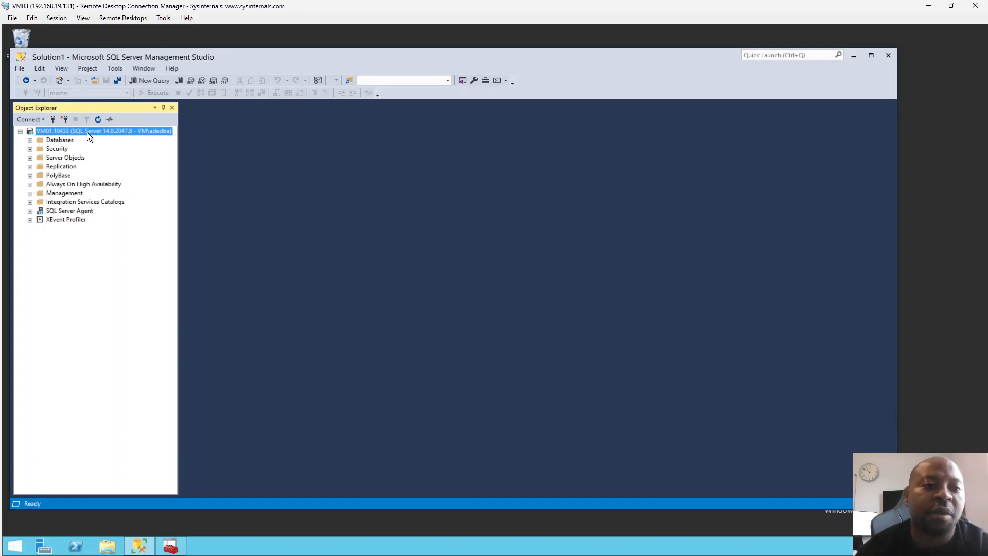
Return to Management Studio on VM01, disconnect the existing server connections and connect to vm01 without a port using Windows Authentication.
left_click(41, 37)
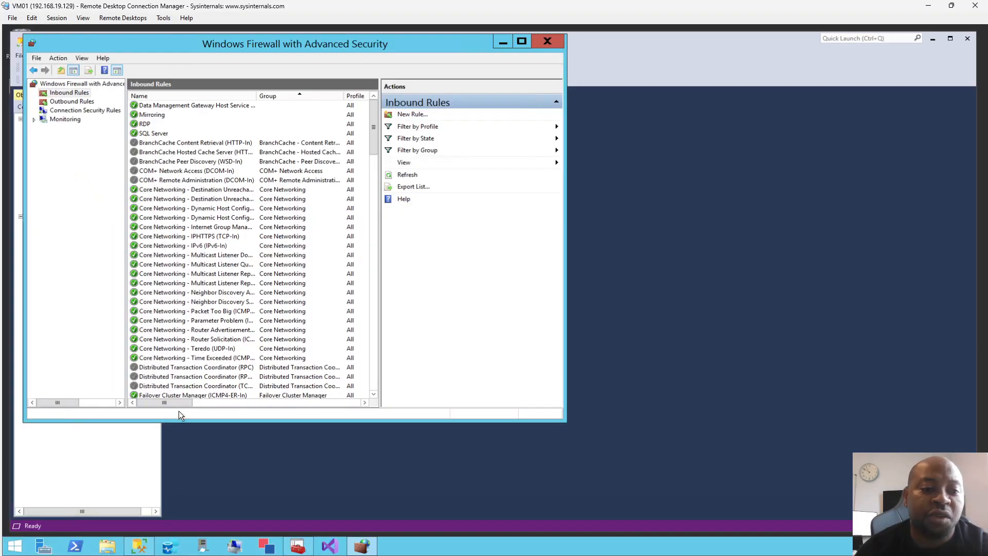
left_click(139, 545)
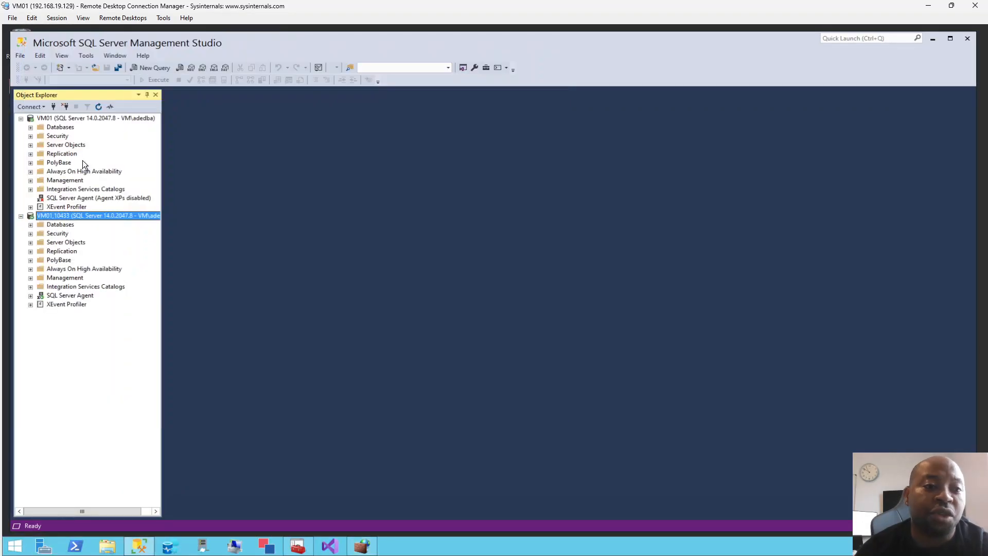
left_click(64, 117)
left_click(54, 106)
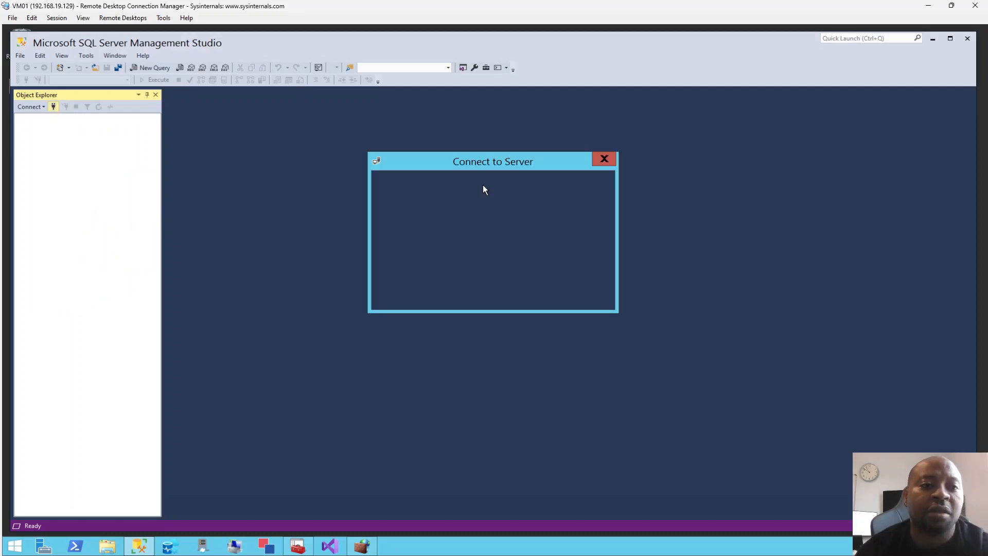
type("vm")
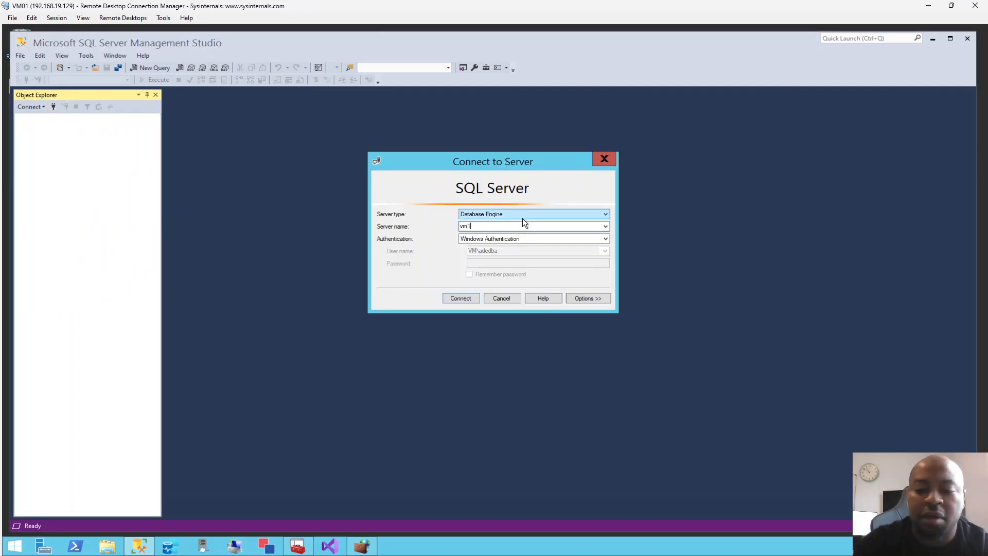
type("01")
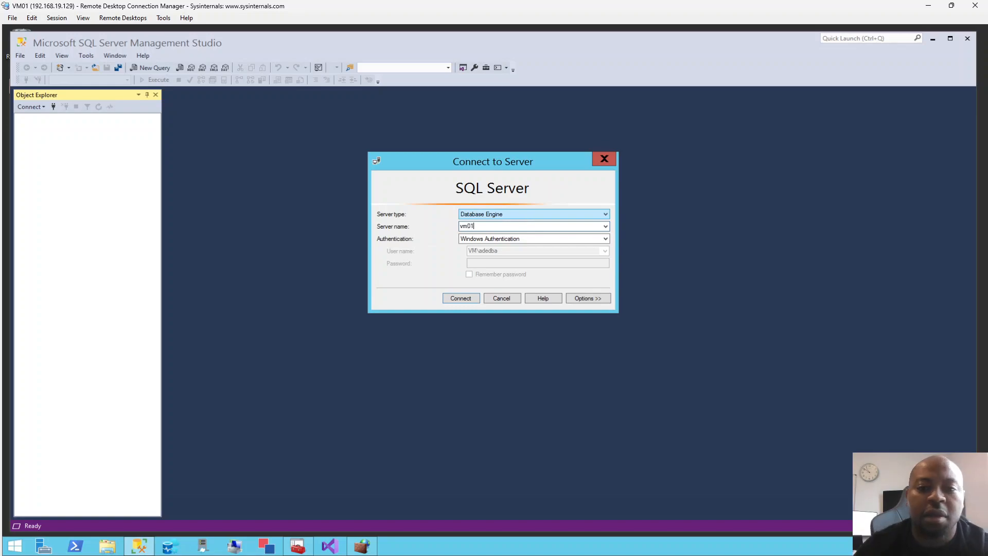
left_click(451, 300)
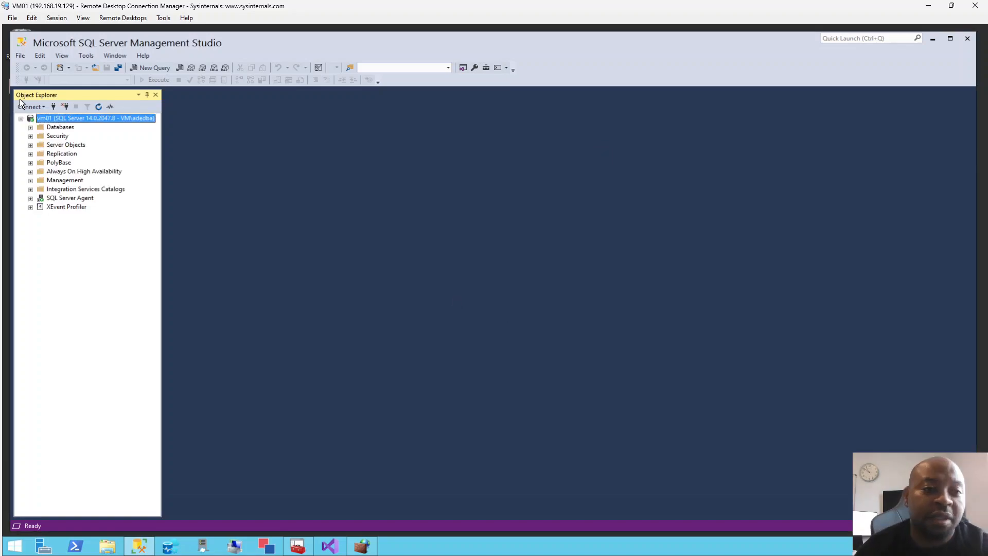
Add a second Object Explorer connection on VM01 with the server name VM01,10433.
left_click(52, 107)
type("VM01,10433")
left_click(446, 295)
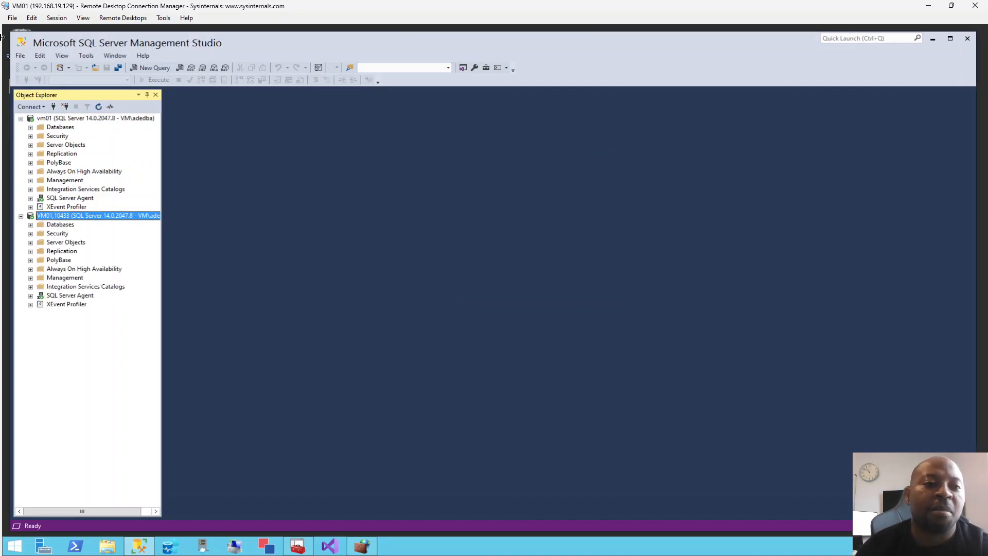
Switch to the VM03 remote session, disconnect its server connection and reconnect to VM01,10433 with Windows Authentication.
mouse_move(7, 49)
left_click(40, 45)
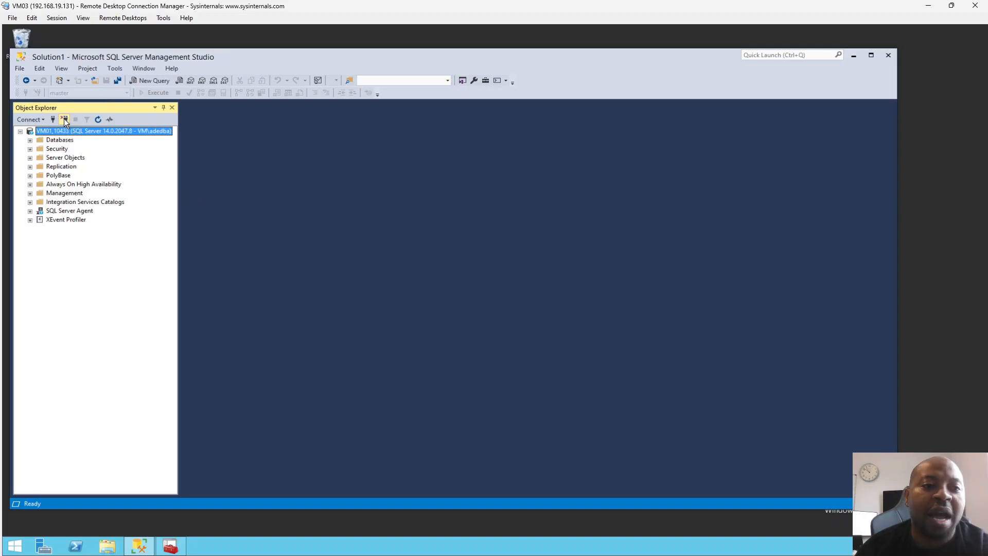
left_click(64, 119)
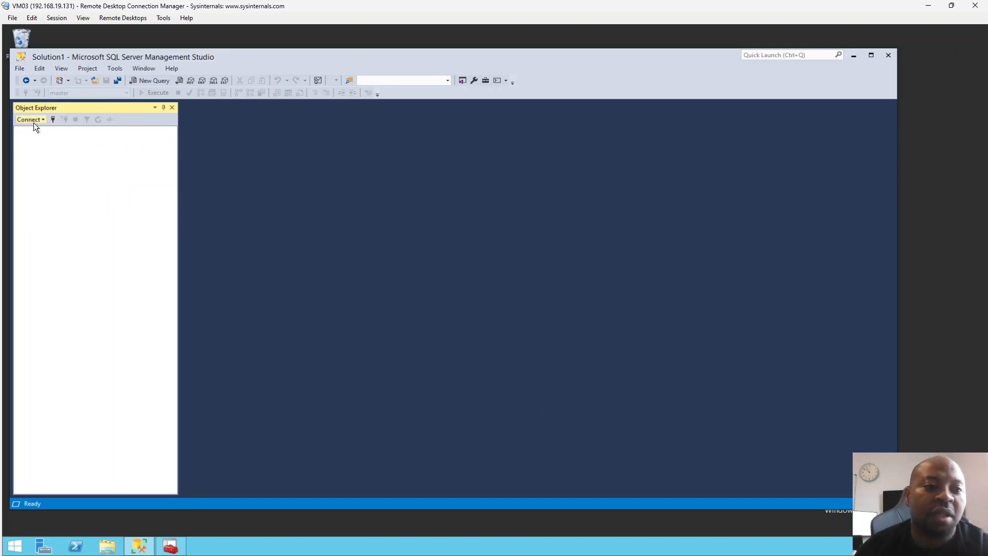
left_click(52, 120)
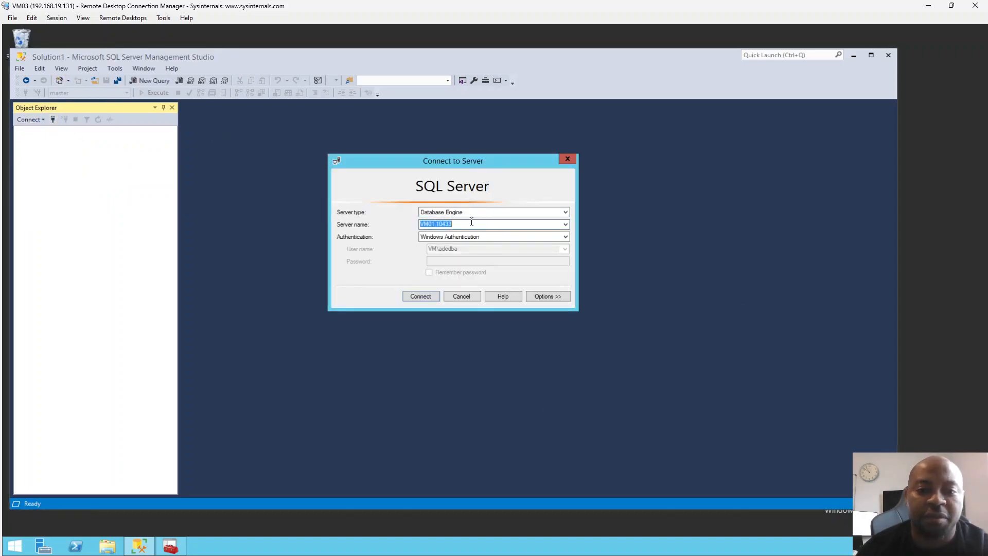
left_click(471, 227)
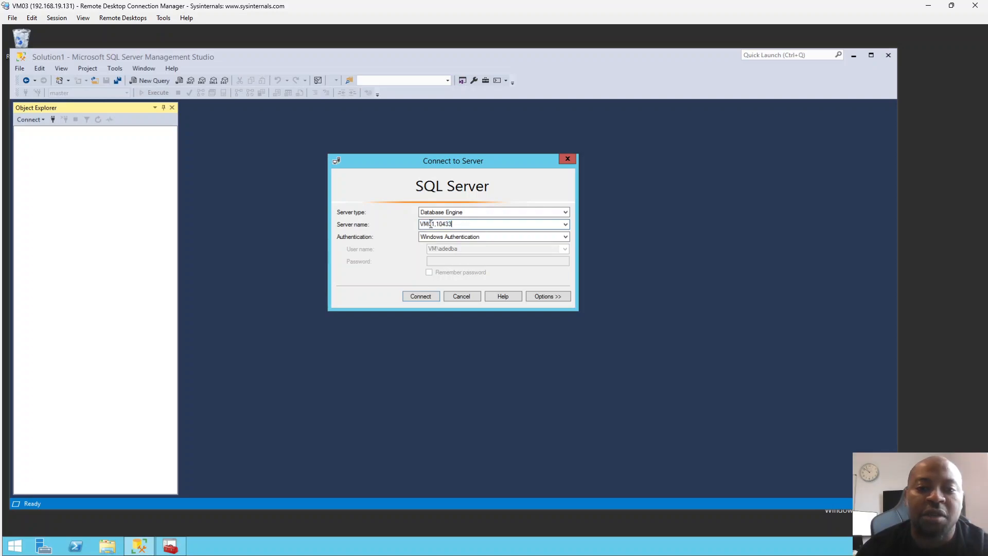
left_click(420, 297)
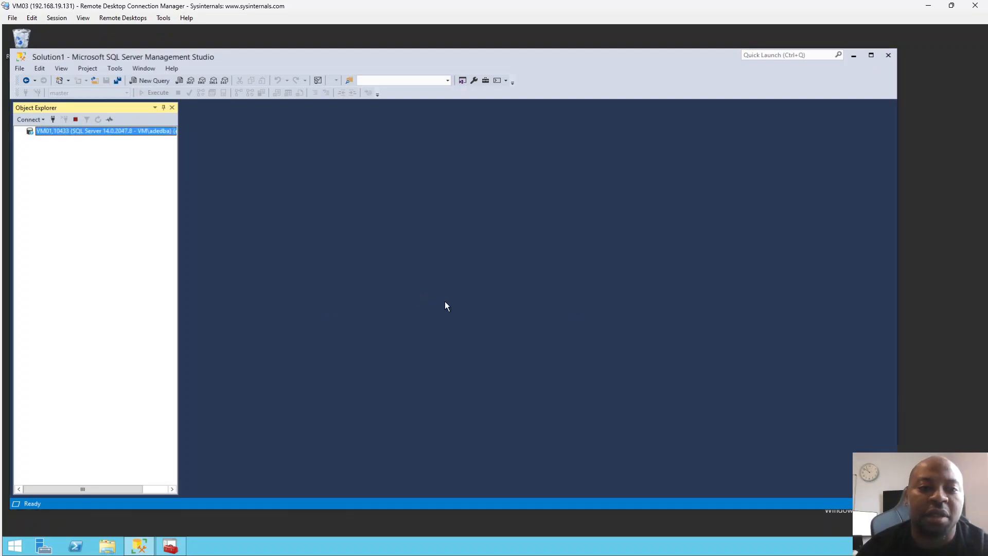
Try to open another connection from VM03 with the port removed from the server name, leaving only VM01.
left_click(53, 119)
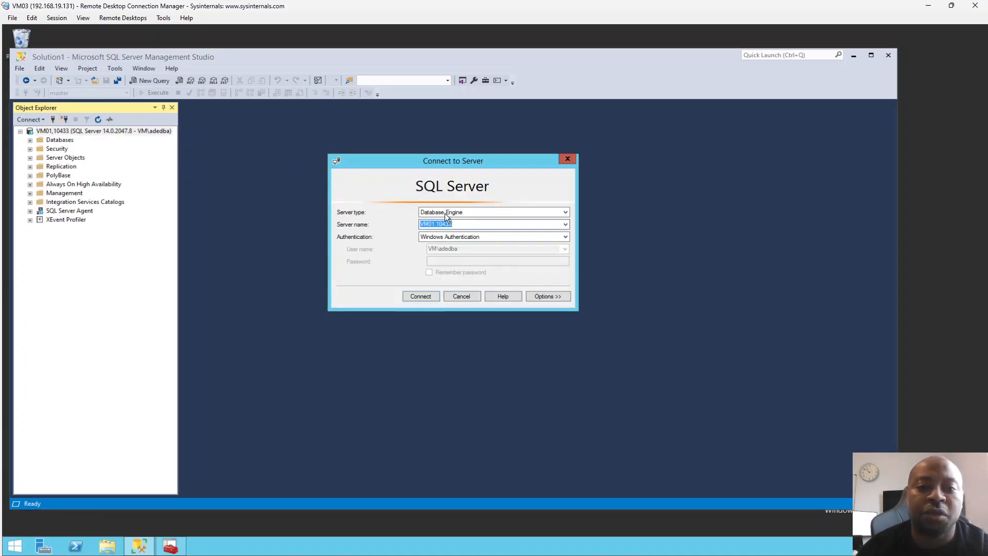
left_click(464, 225)
key("BackSpace")
key("BackSpace")
key("BackSpace")
key("BackSpace")
key("BackSpace")
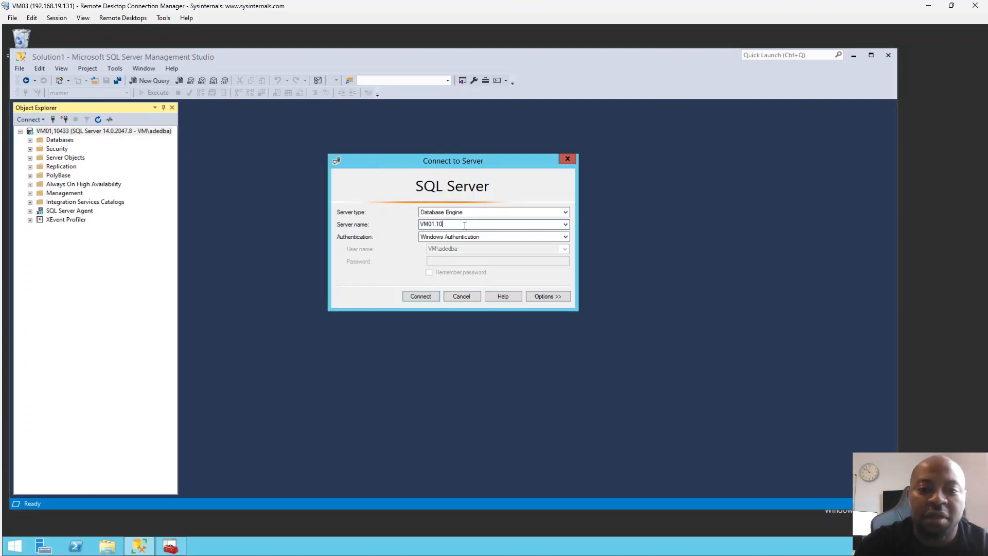
left_click(421, 297)
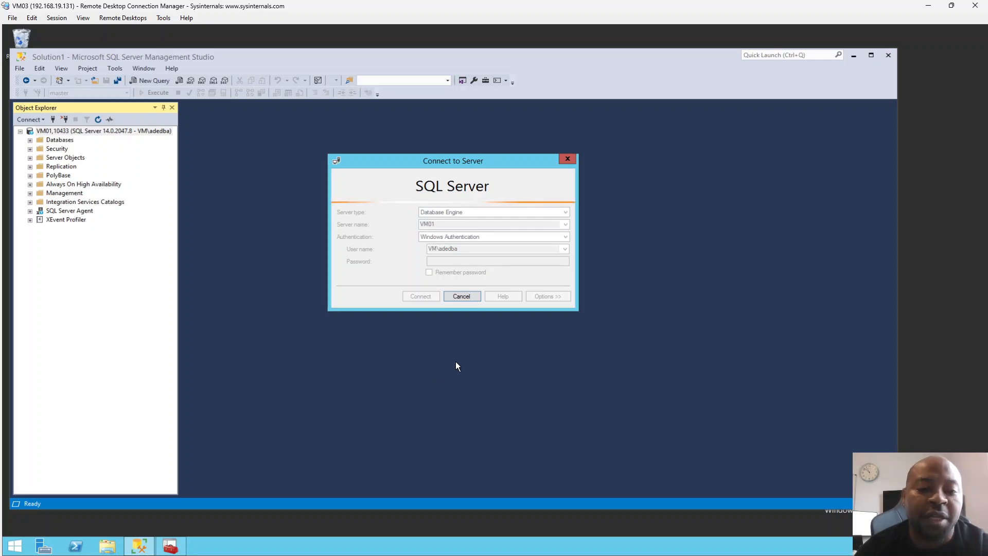
mouse_move(443, 555)
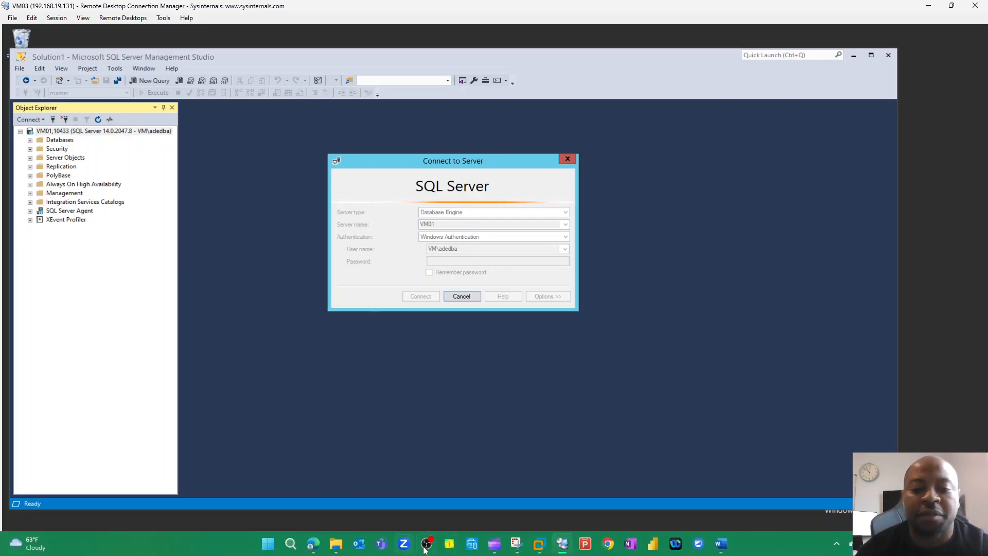